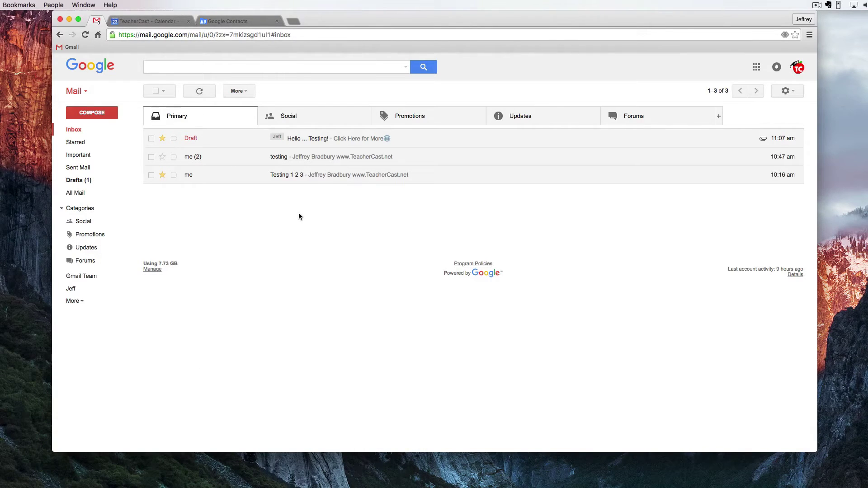
- Open Gmail's full Settings page from the gear menu, landing on the General tab
{"action": "left_click", "coordinate": [787, 91]}
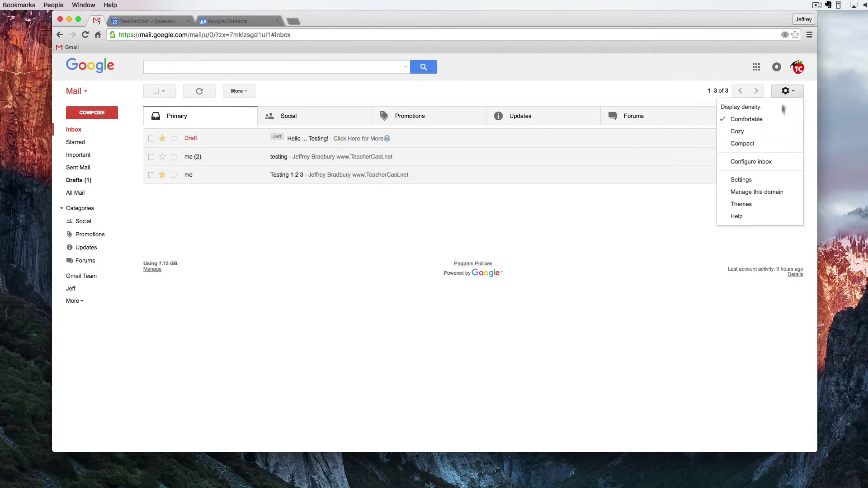
{"action": "left_click", "coordinate": [762, 179]}
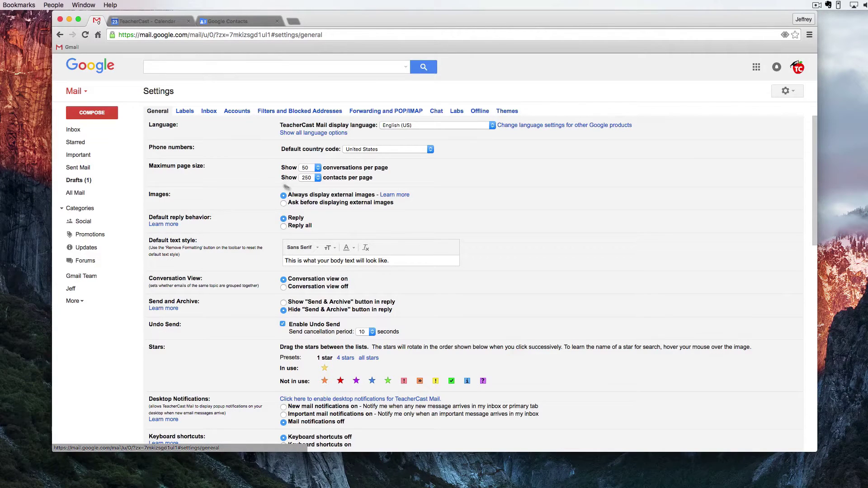
- Set Maximum page size to 20 conversations per page
{"action": "left_click", "coordinate": [317, 168]}
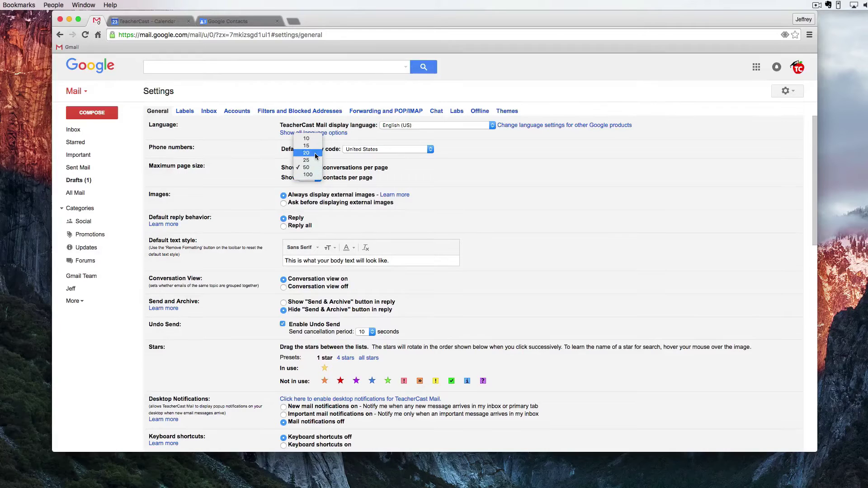
{"action": "left_click", "coordinate": [315, 153]}
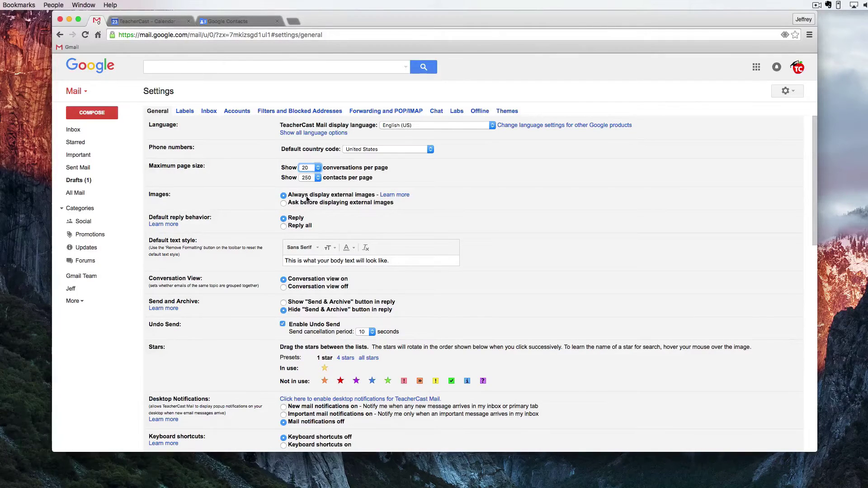
{"action": "scroll", "coordinate": [306, 199], "scroll_direction": "down", "scroll_amount": 2}
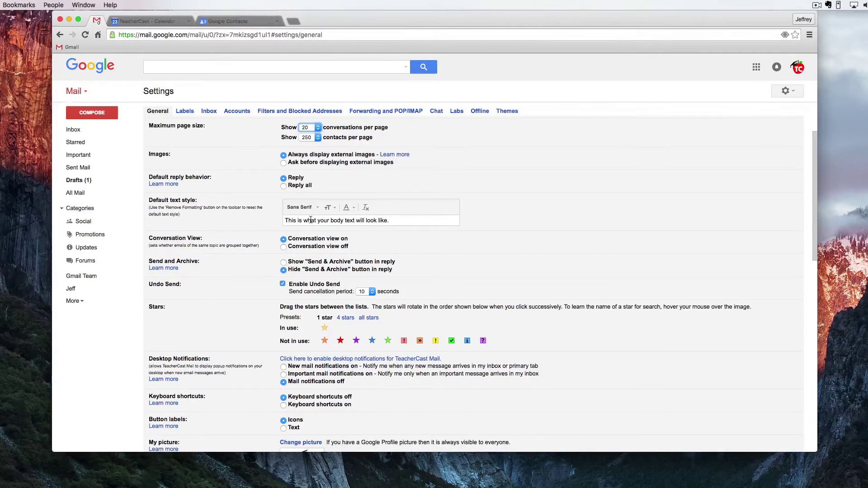
{"action": "scroll", "coordinate": [310, 219], "scroll_direction": "down", "scroll_amount": 3}
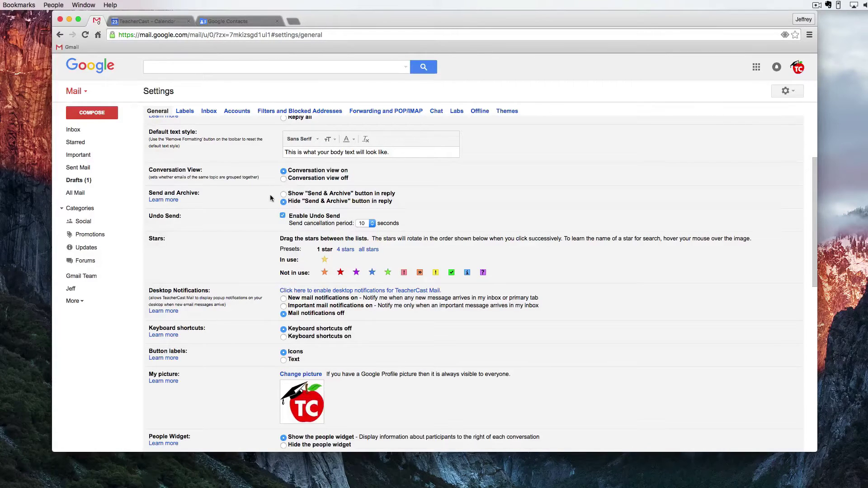
- Show the Send & Archive button in replies and keep the 10-second Undo Send period
{"action": "left_click", "coordinate": [293, 197]}
{"action": "left_click", "coordinate": [297, 202]}
{"action": "left_click", "coordinate": [298, 196]}
{"action": "left_click", "coordinate": [371, 224]}
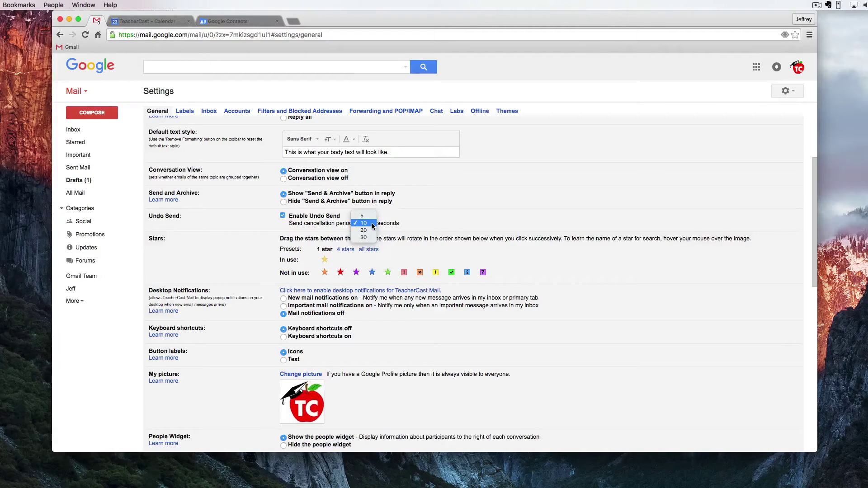
{"action": "left_click", "coordinate": [256, 230]}
- Switch Stars to the 4 stars preset, then put all stars in use
{"action": "scroll", "coordinate": [258, 230], "scroll_direction": "down", "scroll_amount": 3}
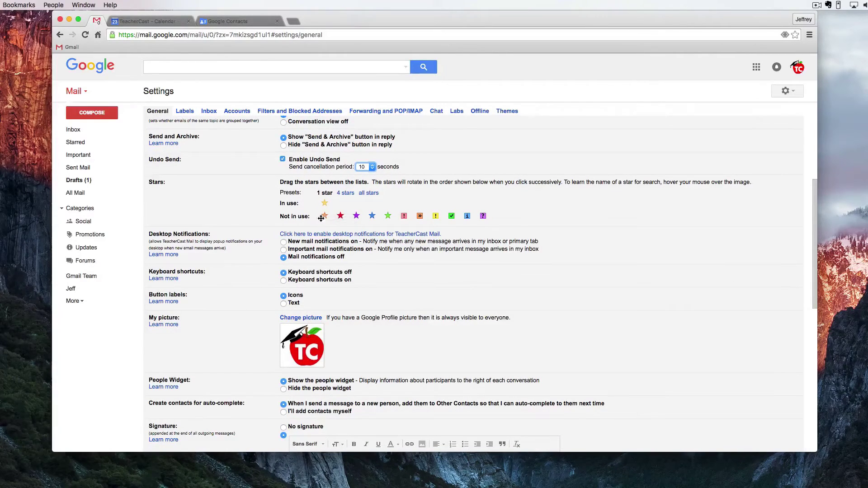
{"action": "left_click", "coordinate": [345, 194]}
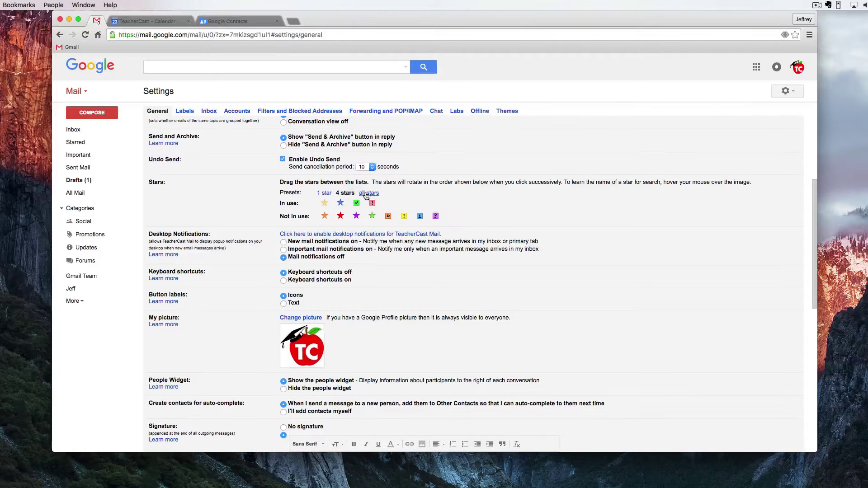
{"action": "left_click", "coordinate": [366, 192]}
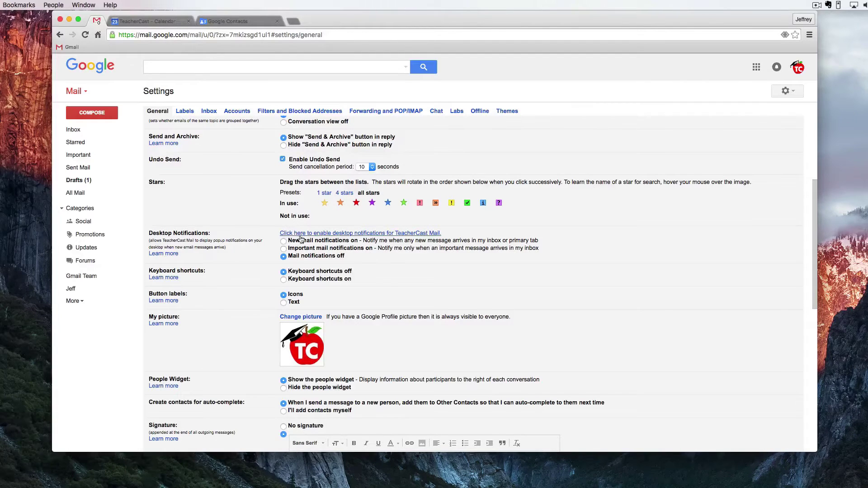
{"action": "scroll", "coordinate": [319, 221], "scroll_direction": "down", "scroll_amount": 3}
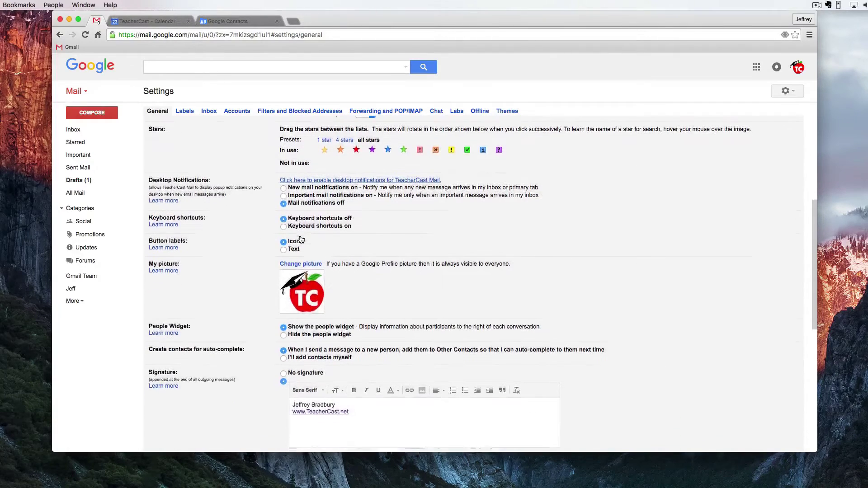
{"action": "left_click", "coordinate": [776, 67]}
{"action": "left_click", "coordinate": [777, 67]}
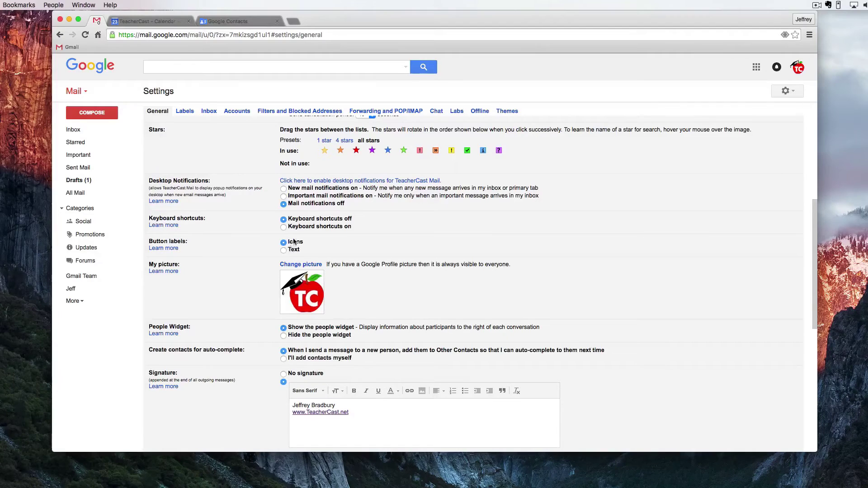
{"action": "scroll", "coordinate": [231, 283], "scroll_direction": "down", "scroll_amount": 3}
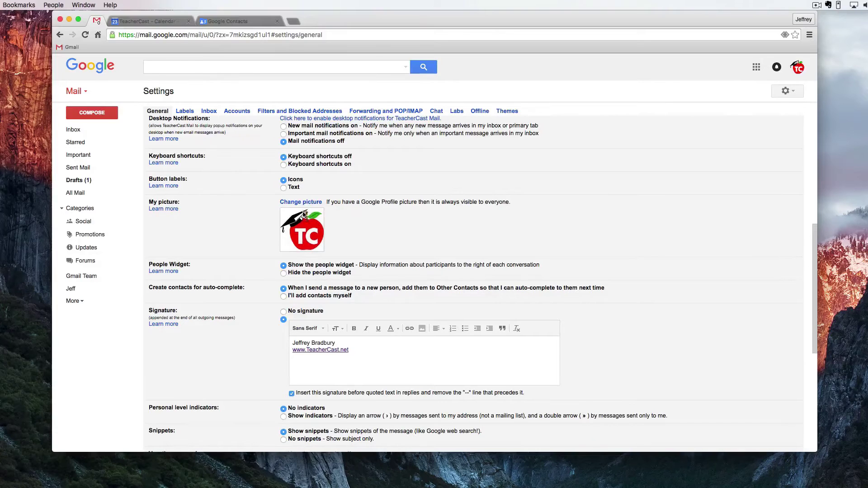
{"action": "scroll", "coordinate": [246, 256], "scroll_direction": "down", "scroll_amount": 3}
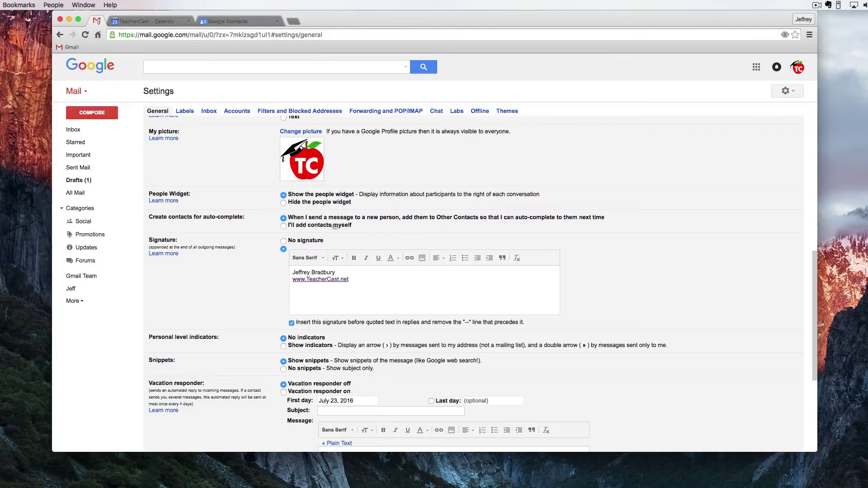
{"action": "scroll", "coordinate": [362, 266], "scroll_direction": "down", "scroll_amount": 3}
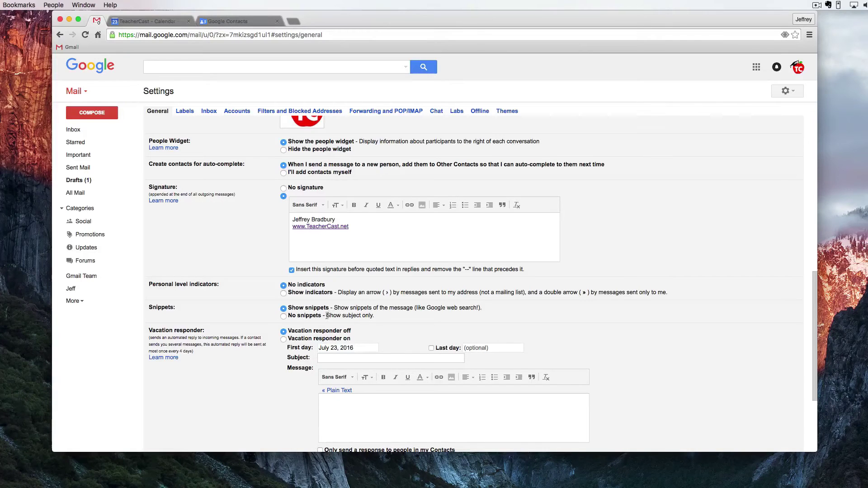
{"action": "scroll", "coordinate": [296, 337], "scroll_direction": "down", "scroll_amount": 5}
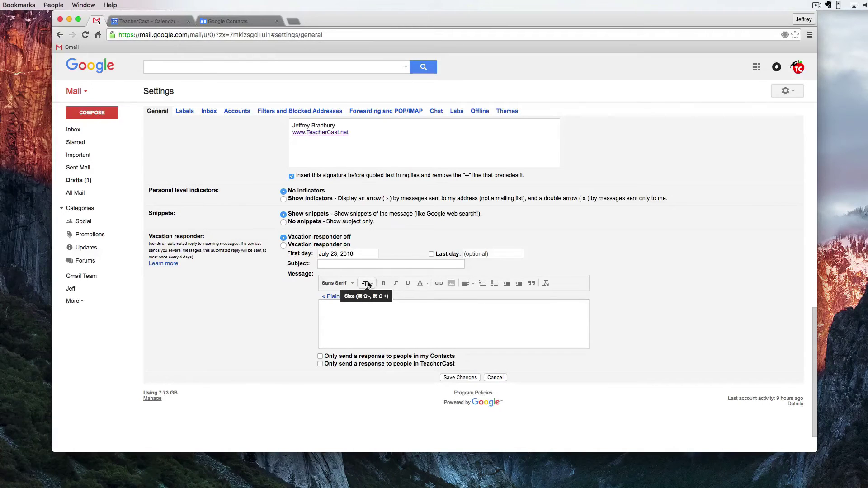
{"action": "left_click", "coordinate": [185, 111]}
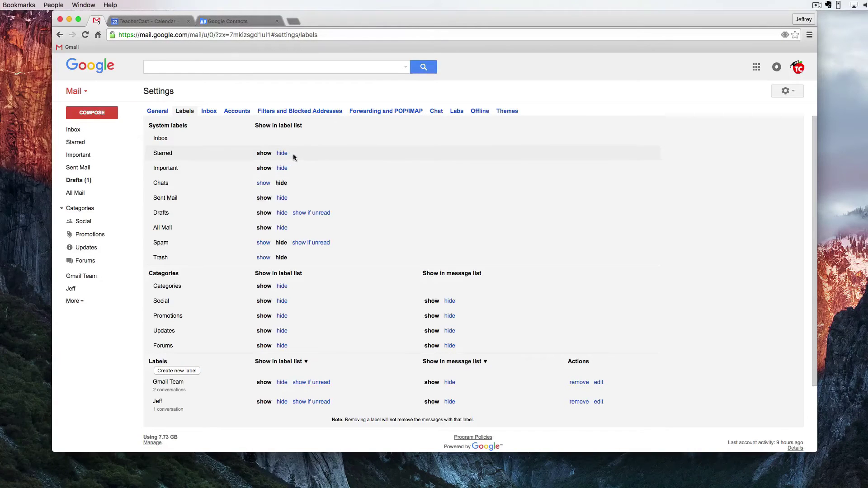
- Hide Starred, Important, Categories, Drafts and Sent Mail from the label list
{"action": "left_click", "coordinate": [282, 153]}
{"action": "left_click", "coordinate": [282, 169]}
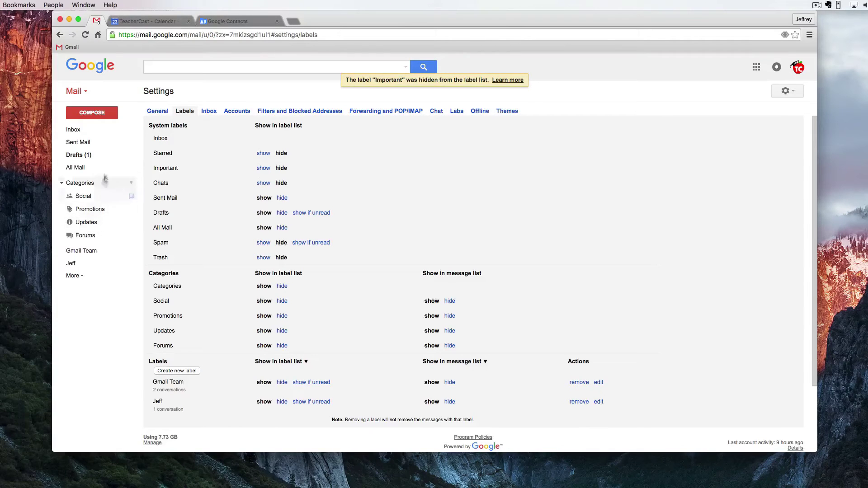
{"action": "left_click", "coordinate": [281, 285]}
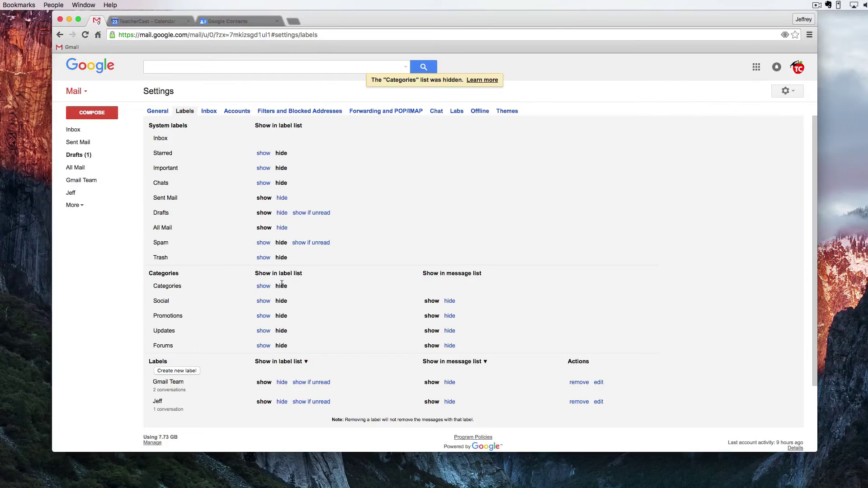
{"action": "left_click", "coordinate": [280, 212]}
{"action": "left_click", "coordinate": [281, 199]}
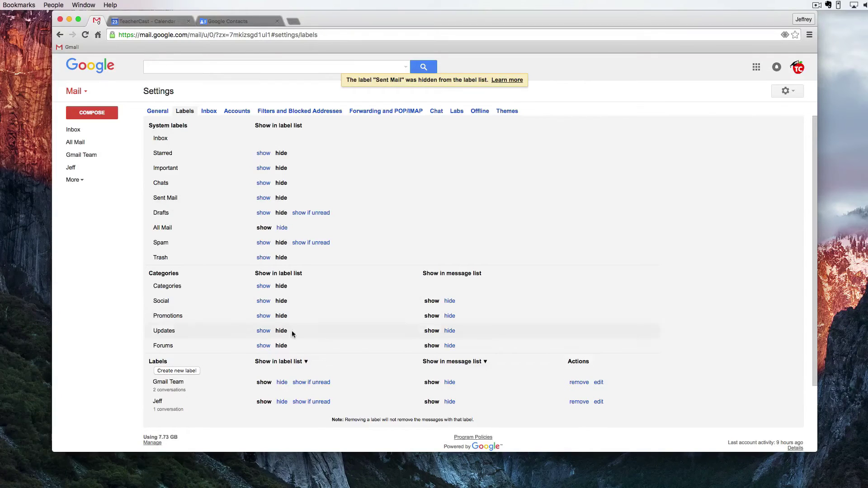
- Set Gmail Team, the second custom label, Spam and Drafts to show if unread
{"action": "left_click", "coordinate": [297, 382]}
{"action": "left_click", "coordinate": [300, 402]}
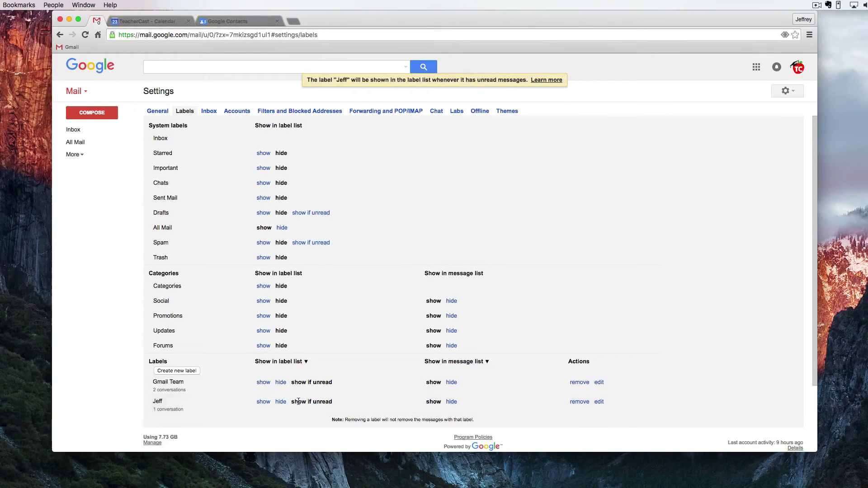
{"action": "left_click", "coordinate": [307, 243]}
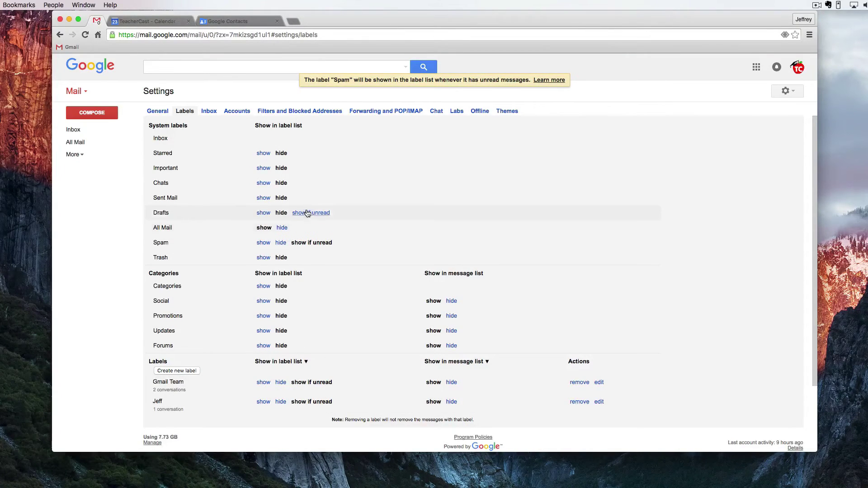
{"action": "left_click", "coordinate": [307, 212]}
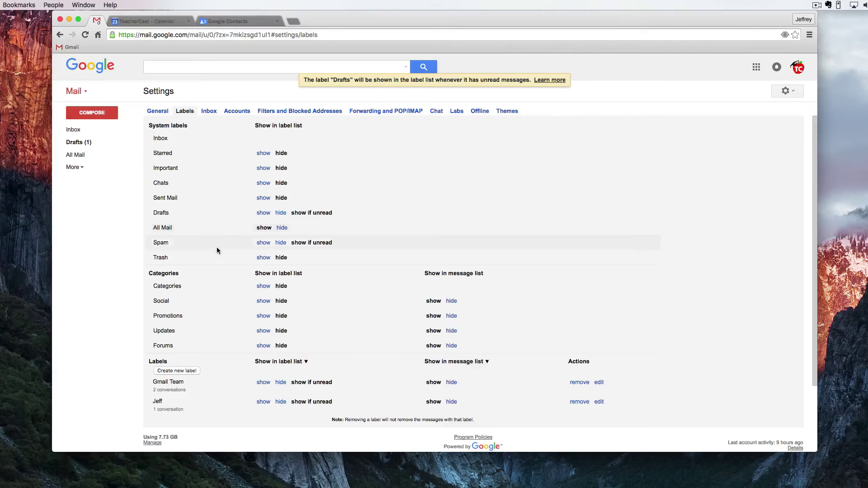
{"action": "left_click", "coordinate": [212, 111]}
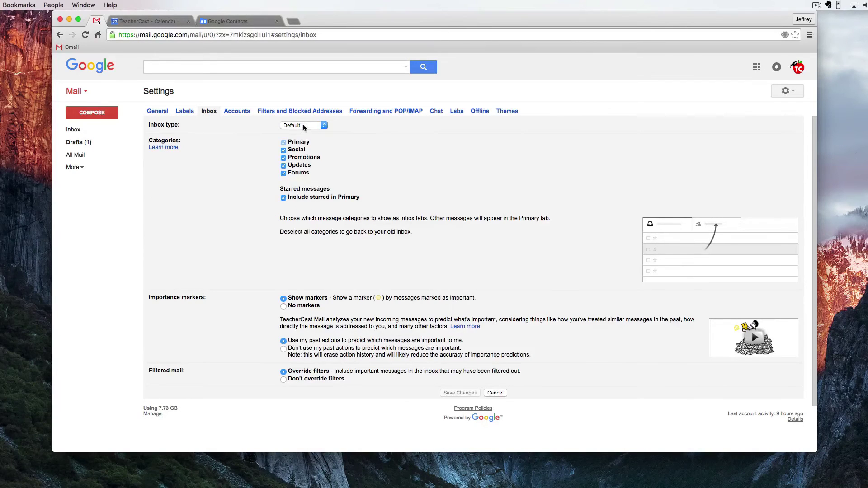
- Return to the inbox, then reopen Settings on the Inbox tab
{"action": "left_click", "coordinate": [86, 132]}
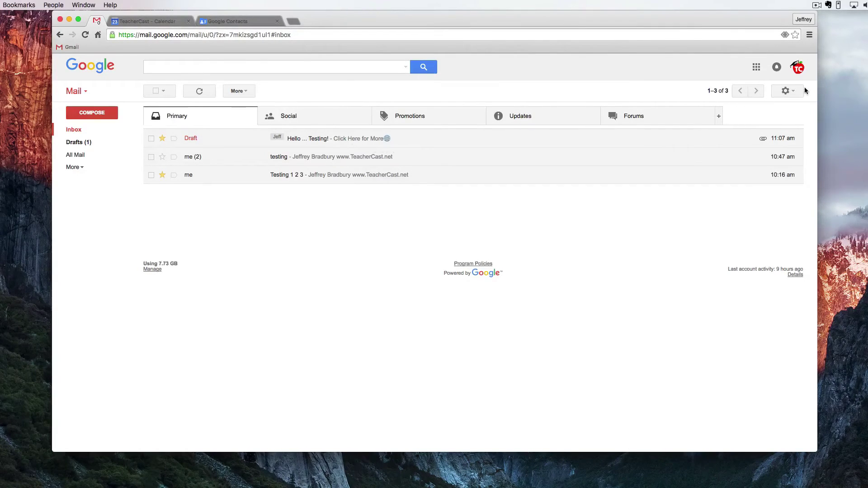
{"action": "left_click", "coordinate": [787, 91]}
{"action": "left_click", "coordinate": [761, 178]}
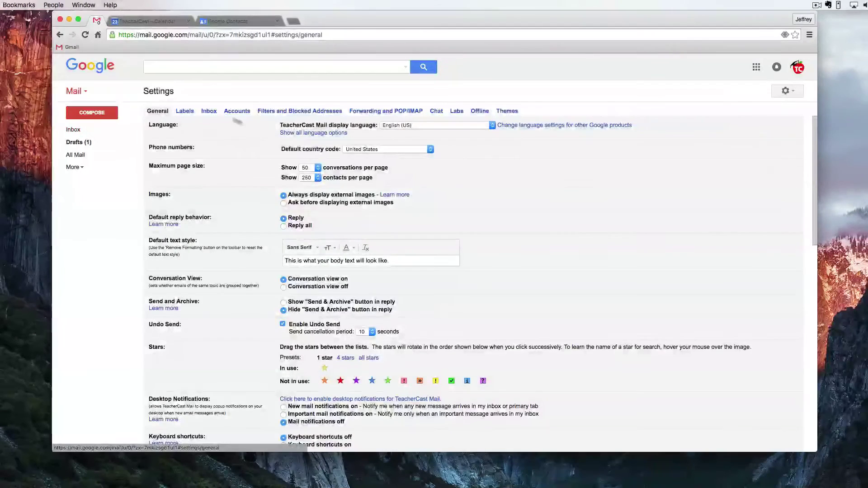
{"action": "left_click", "coordinate": [209, 111]}
- Set Inbox type to Starred first, after trying Unread first, and save
{"action": "left_click", "coordinate": [302, 126]}
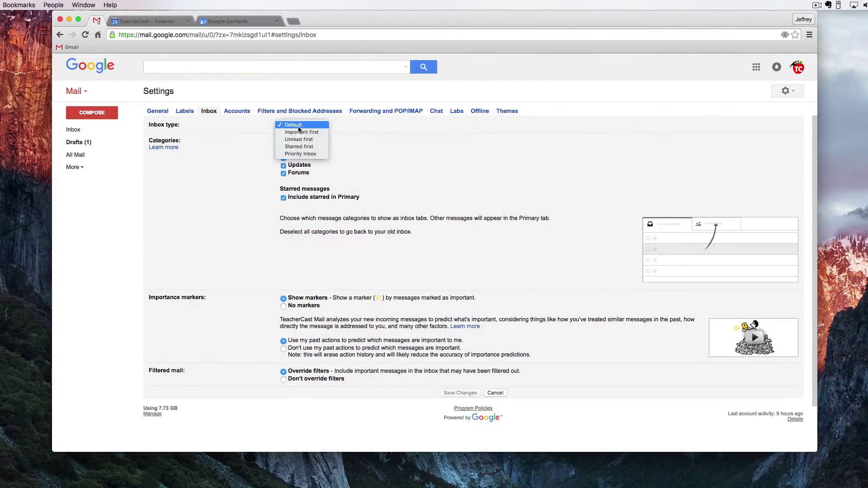
{"action": "left_click", "coordinate": [315, 144]}
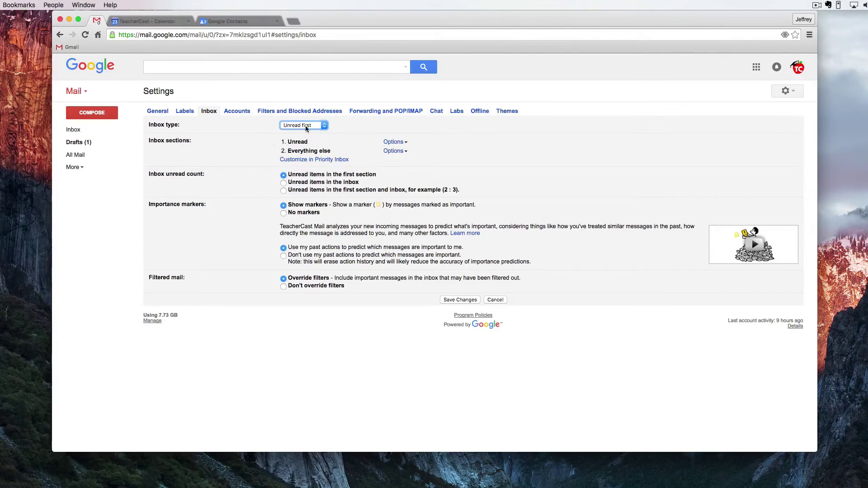
{"action": "left_click", "coordinate": [306, 127]}
{"action": "left_click", "coordinate": [307, 134]}
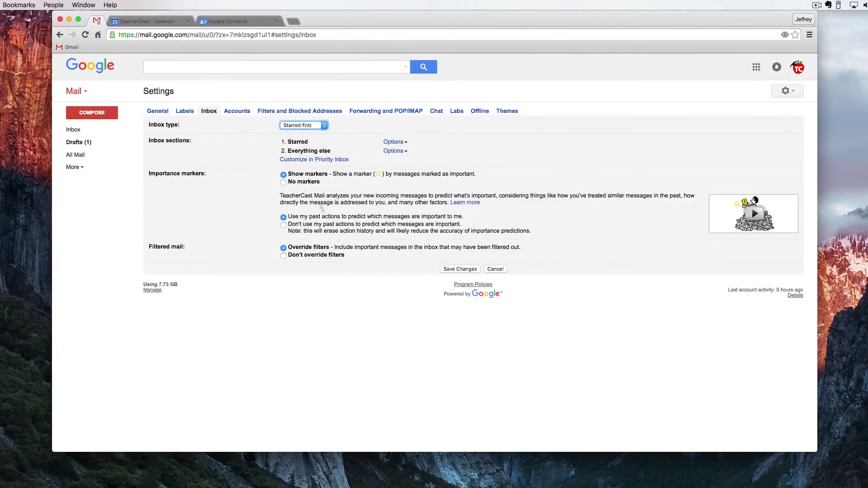
{"action": "left_click", "coordinate": [452, 269]}
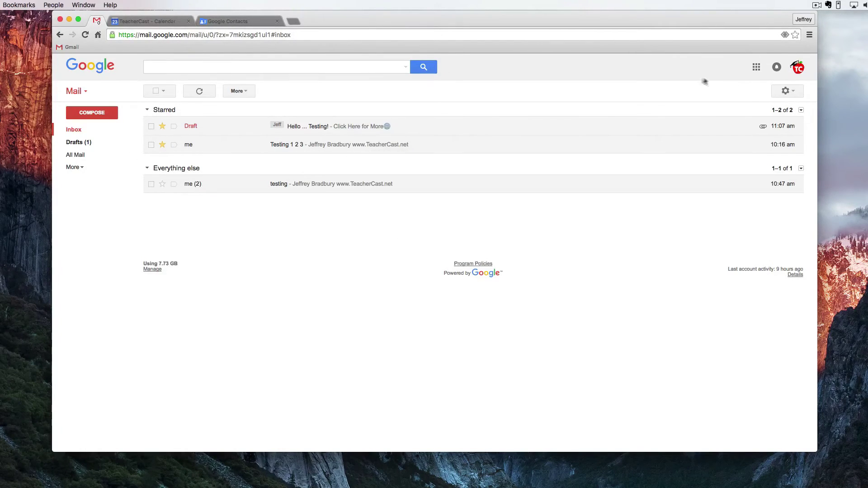
- Reopen Settings from the gear menu on the Inbox tab
{"action": "left_click", "coordinate": [786, 90]}
{"action": "left_click", "coordinate": [785, 91]}
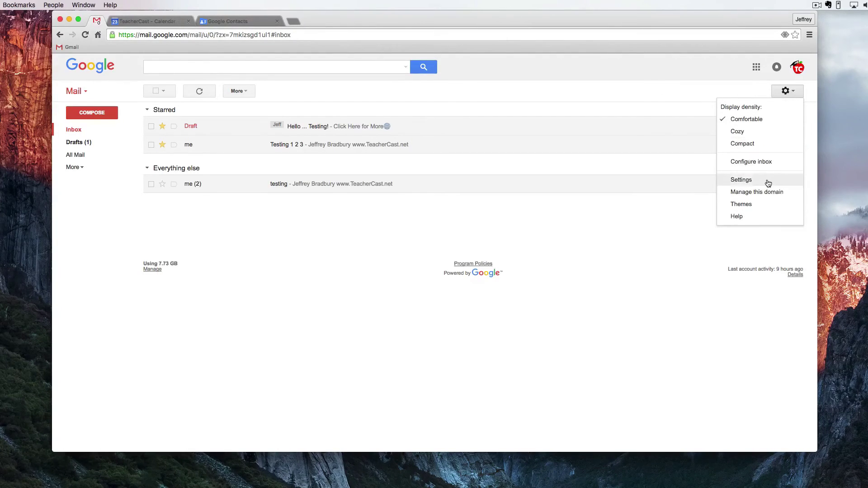
{"action": "left_click", "coordinate": [741, 180]}
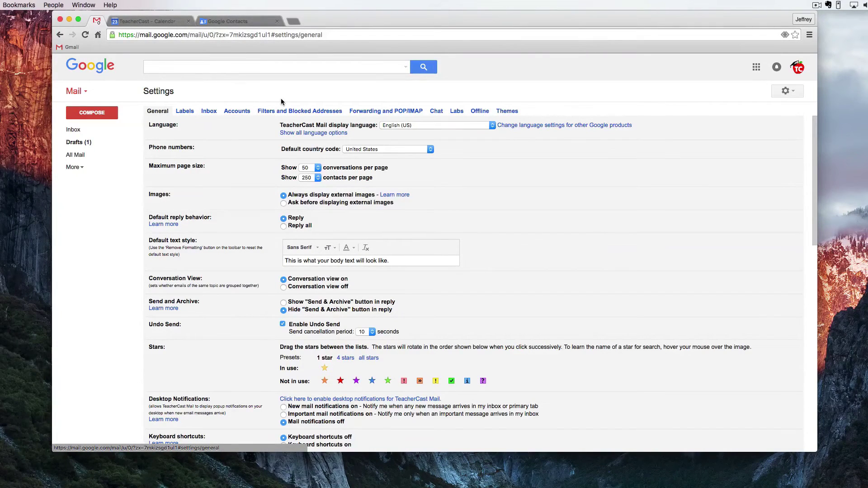
{"action": "left_click", "coordinate": [207, 111]}
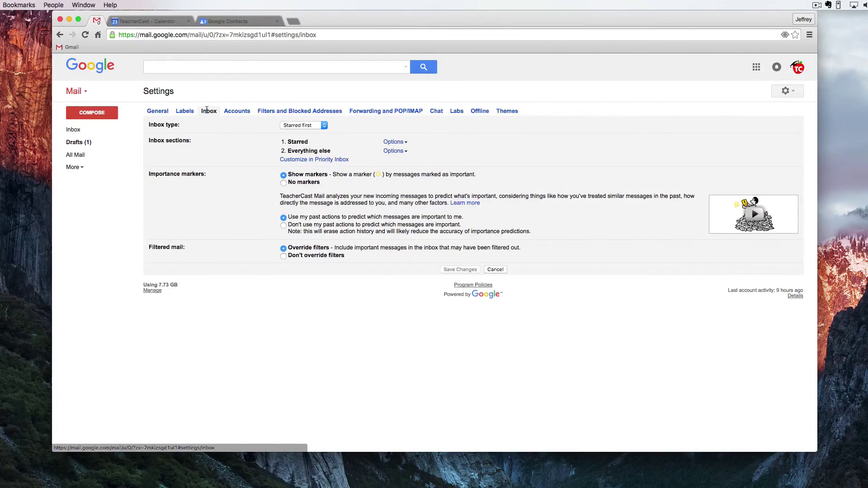
- Change the inbox type to Priority Inbox
{"action": "left_click", "coordinate": [292, 126]}
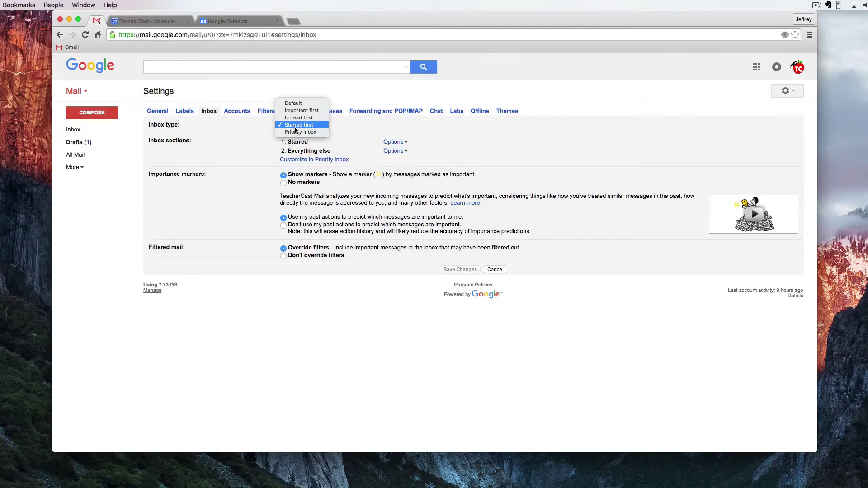
{"action": "left_click", "coordinate": [272, 131]}
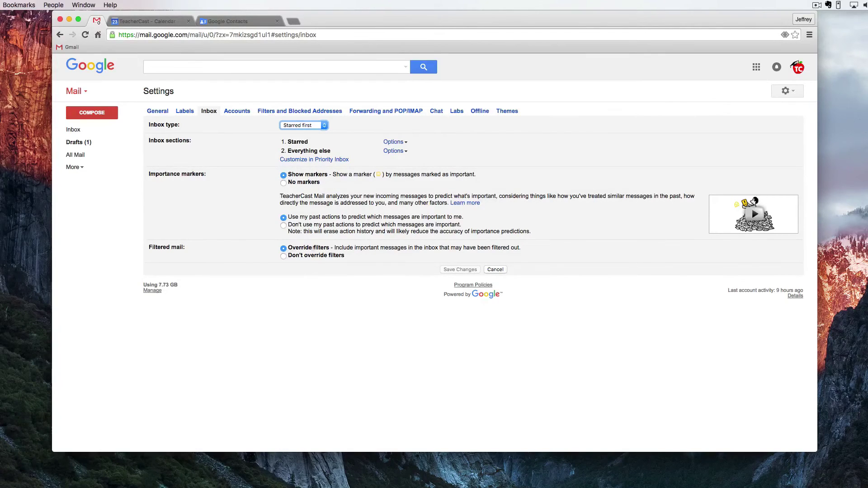
{"action": "left_click", "coordinate": [301, 125]}
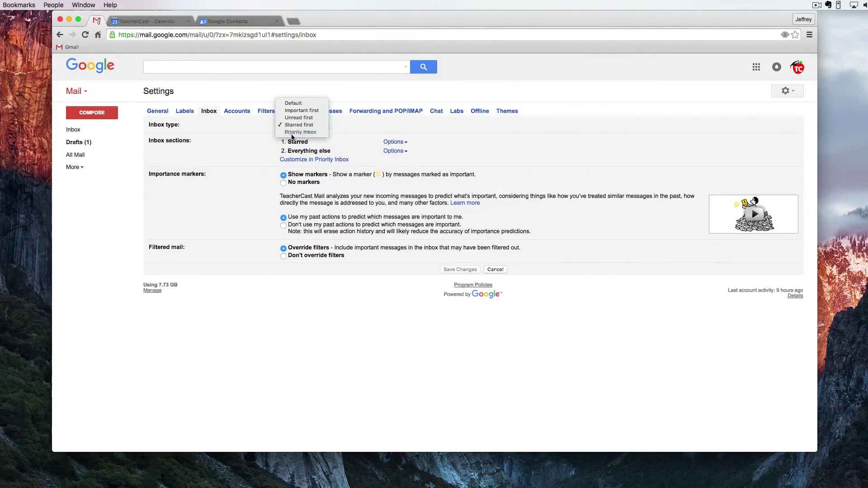
{"action": "left_click", "coordinate": [292, 135]}
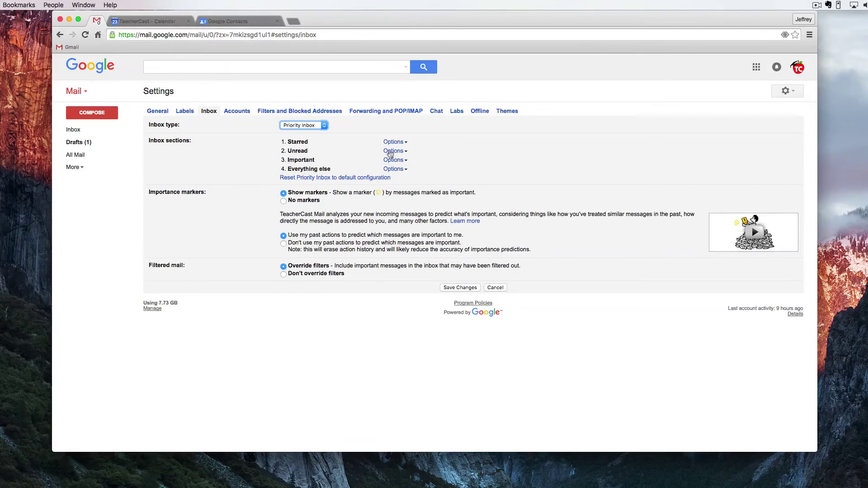
{"action": "left_click", "coordinate": [235, 110]}
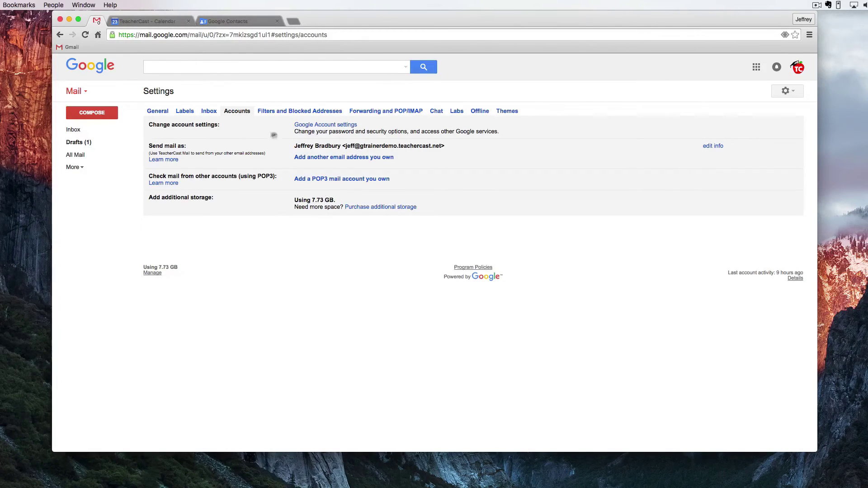
- Inspect the Gmail Team filter's edit form and the new-filter form without saving changes
{"action": "left_click", "coordinate": [280, 111]}
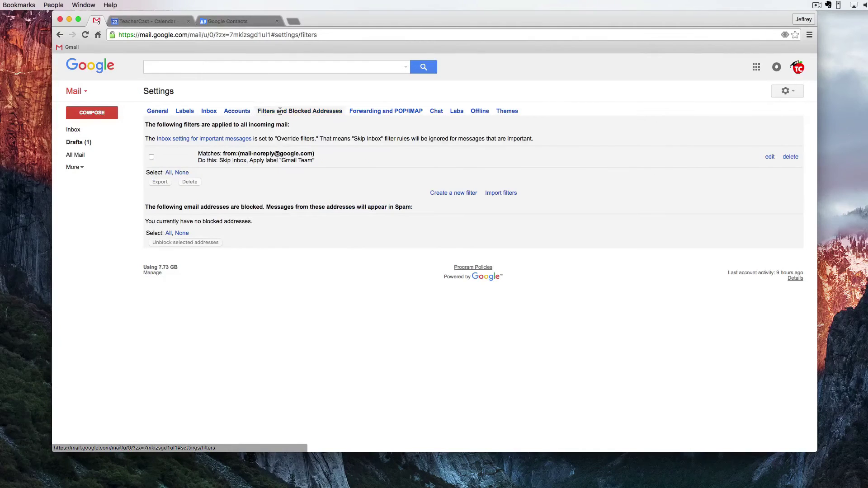
{"action": "left_click", "coordinate": [151, 157]}
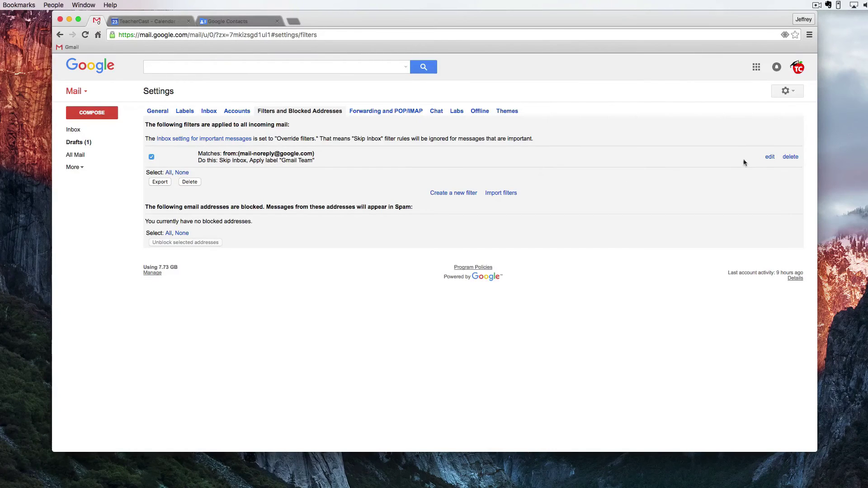
{"action": "left_click", "coordinate": [770, 157]}
{"action": "left_click", "coordinate": [770, 158]}
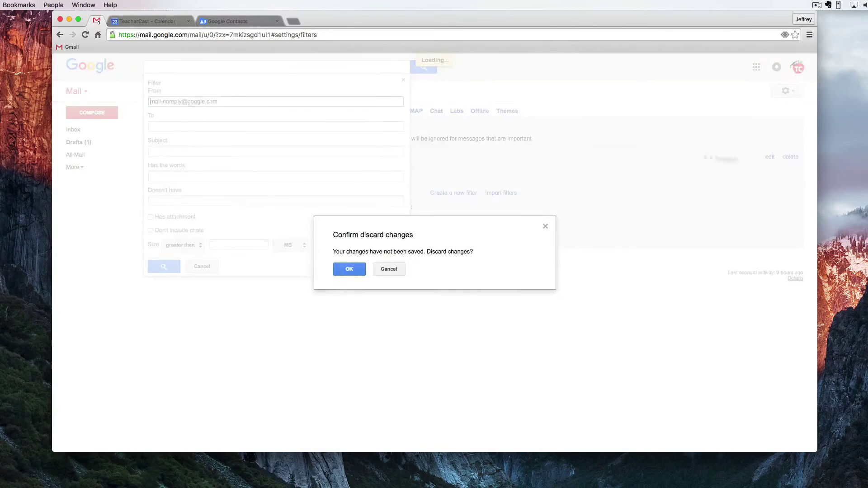
{"action": "left_click", "coordinate": [365, 270]}
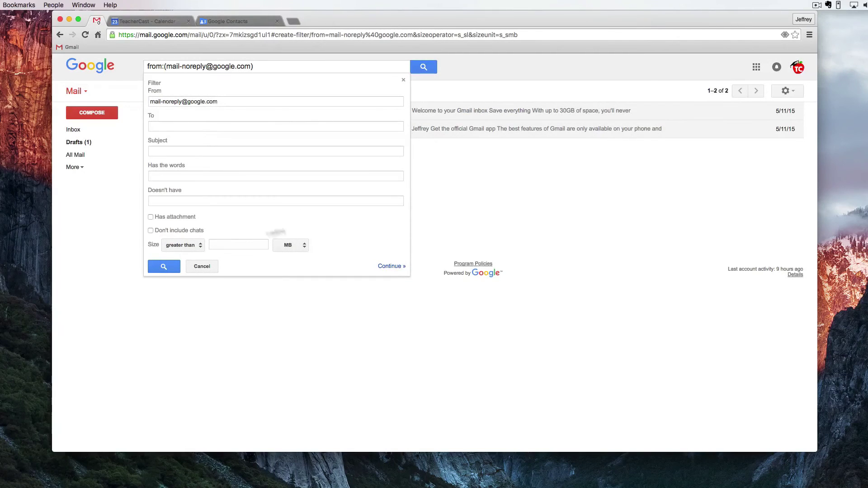
{"action": "left_click", "coordinate": [193, 267]}
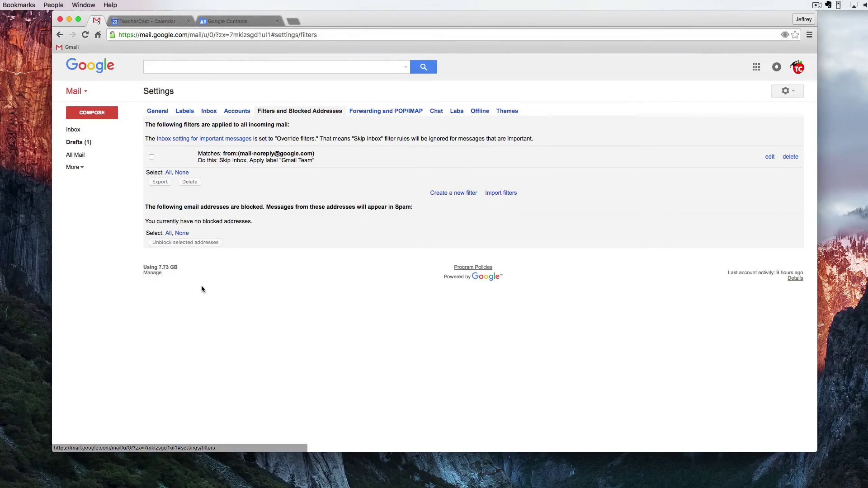
{"action": "left_click", "coordinate": [441, 197]}
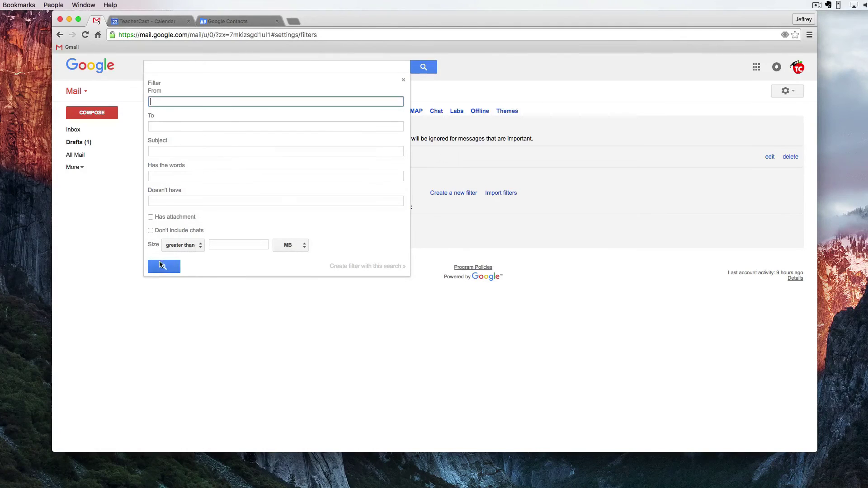
{"action": "left_click", "coordinate": [458, 170]}
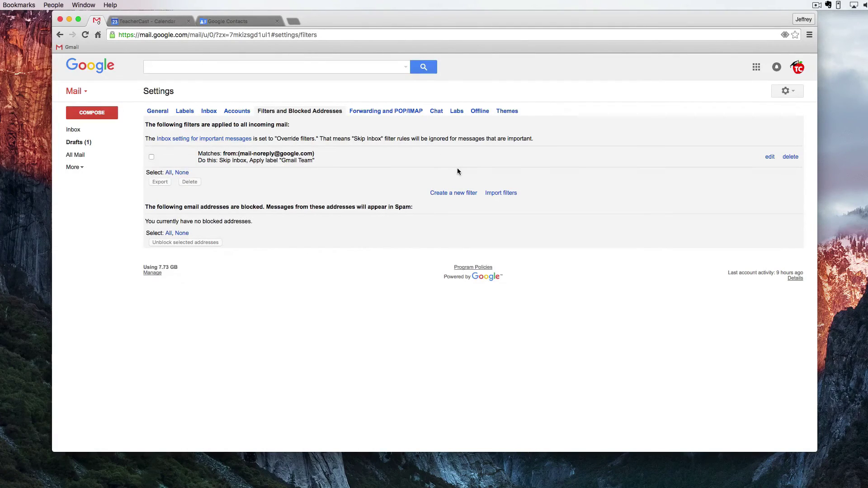
- Turn chat on in the Chat settings and save the change
{"action": "left_click", "coordinate": [387, 113]}
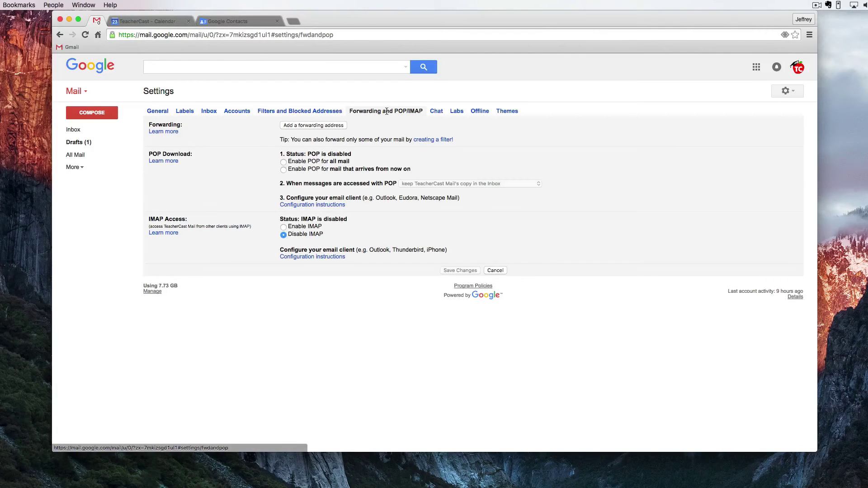
{"action": "left_click", "coordinate": [436, 112]}
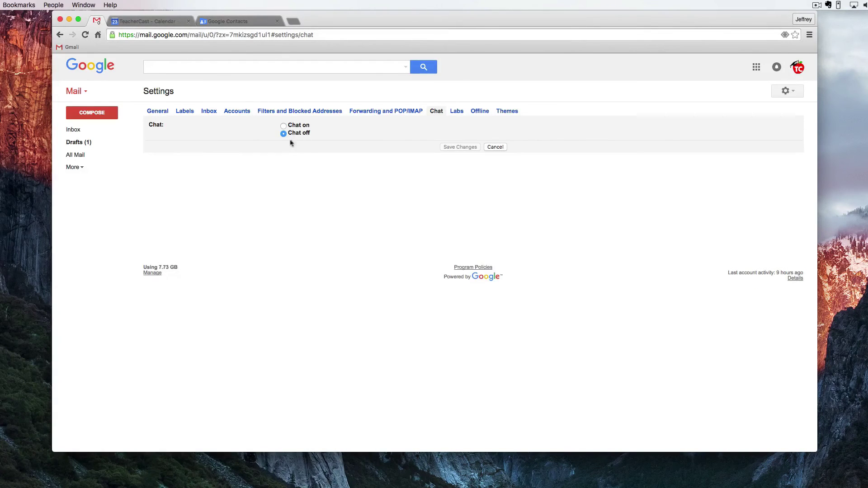
{"action": "left_click", "coordinate": [284, 125]}
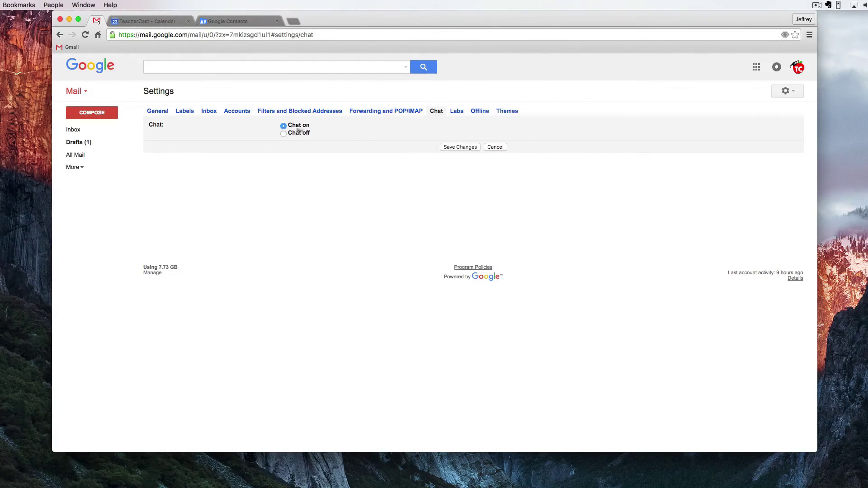
{"action": "left_click", "coordinate": [446, 147]}
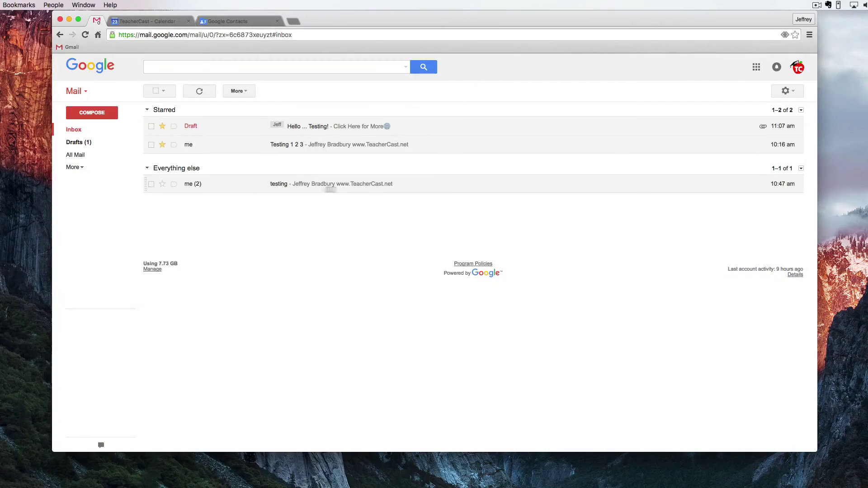
- Toggle the chat contact list on and off, leaving it shown
{"action": "left_click", "coordinate": [101, 445]}
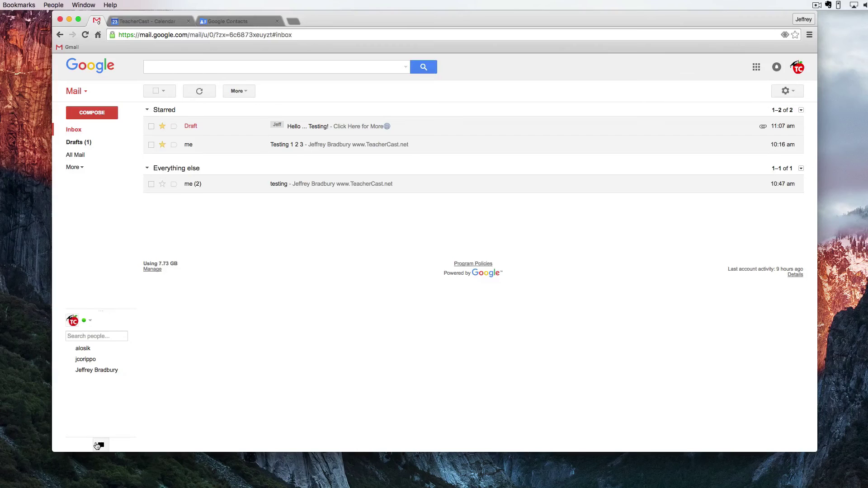
{"action": "left_click", "coordinate": [99, 446]}
{"action": "left_click", "coordinate": [99, 447]}
{"action": "left_click", "coordinate": [102, 445]}
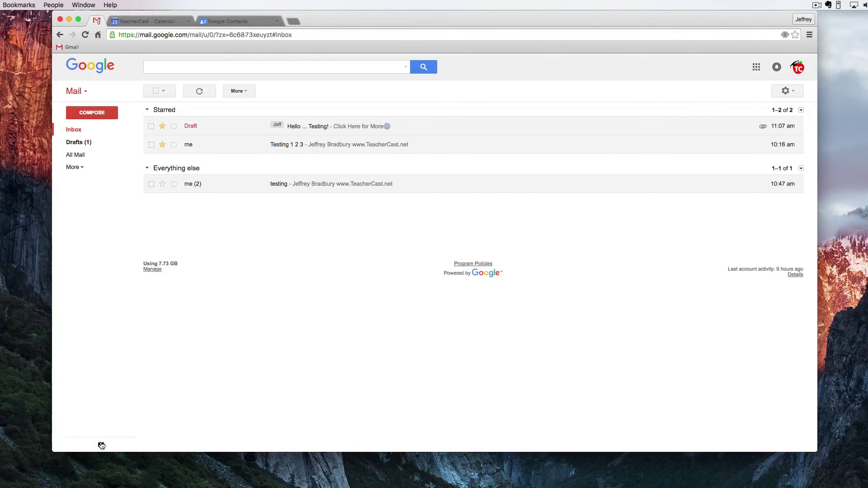
{"action": "left_click", "coordinate": [101, 446]}
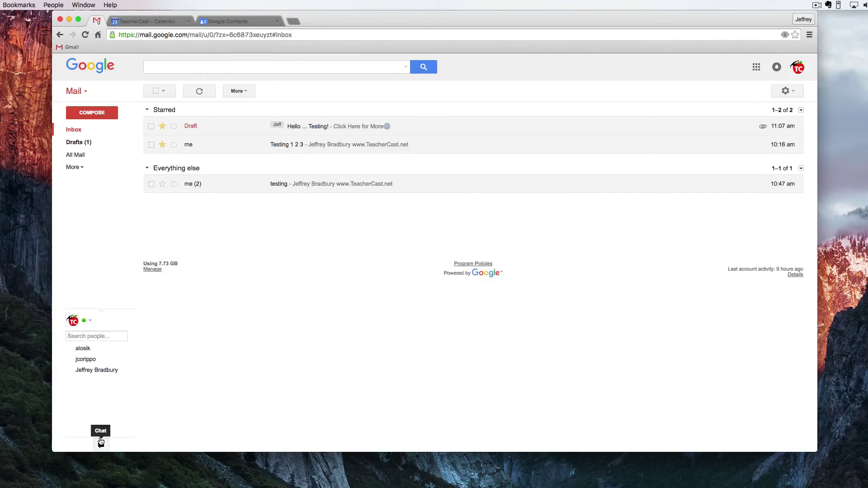
- Reopen Settings, review the Chat tab with chat on, and go to Labs
{"action": "left_click", "coordinate": [785, 92]}
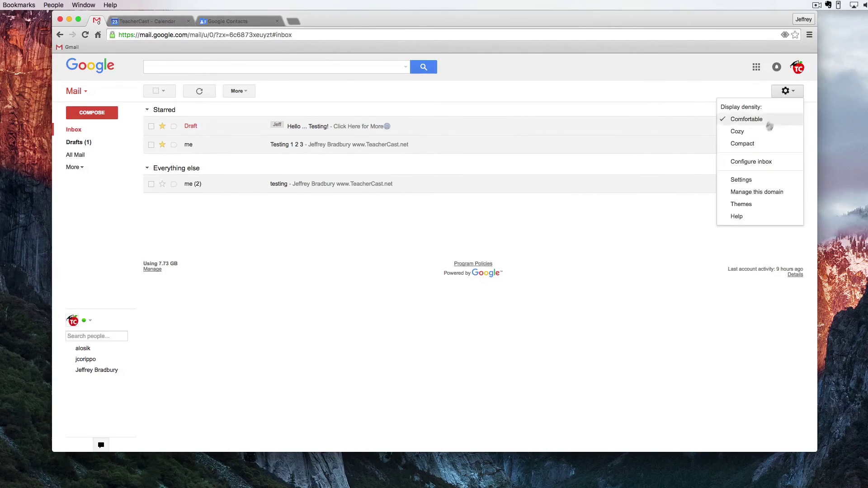
{"action": "left_click", "coordinate": [747, 181]}
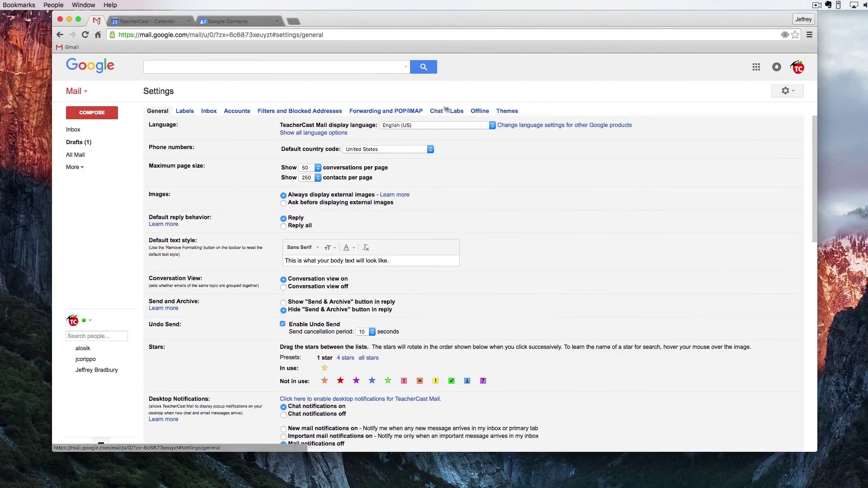
{"action": "left_click", "coordinate": [436, 111]}
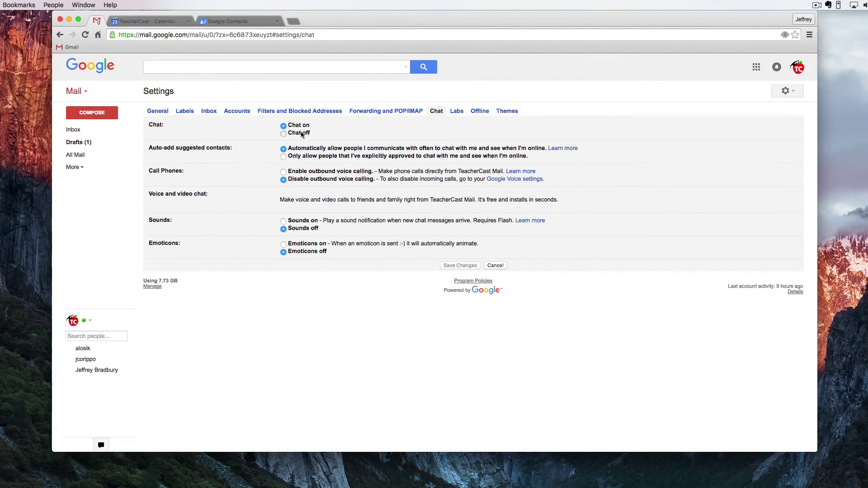
{"action": "left_click", "coordinate": [456, 111]}
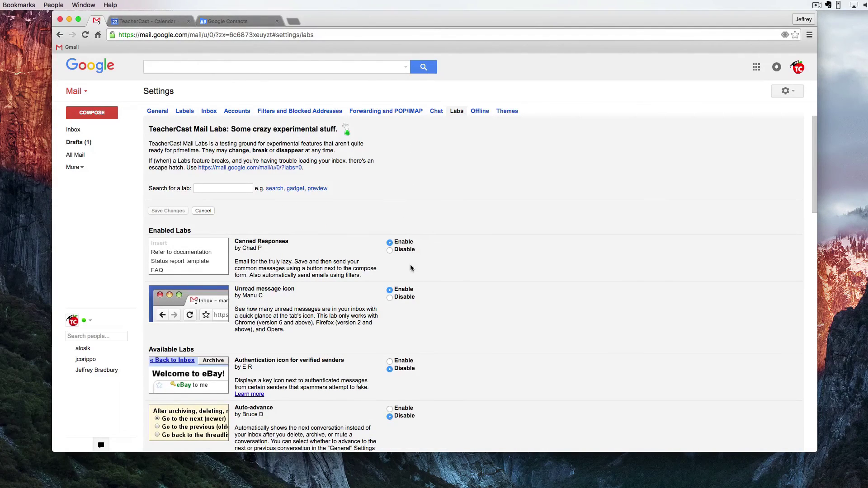
- Scroll through the enabled and available Labs, then visit the Offline and Themes tabs
{"action": "scroll", "coordinate": [411, 265], "scroll_direction": "down", "scroll_amount": 2}
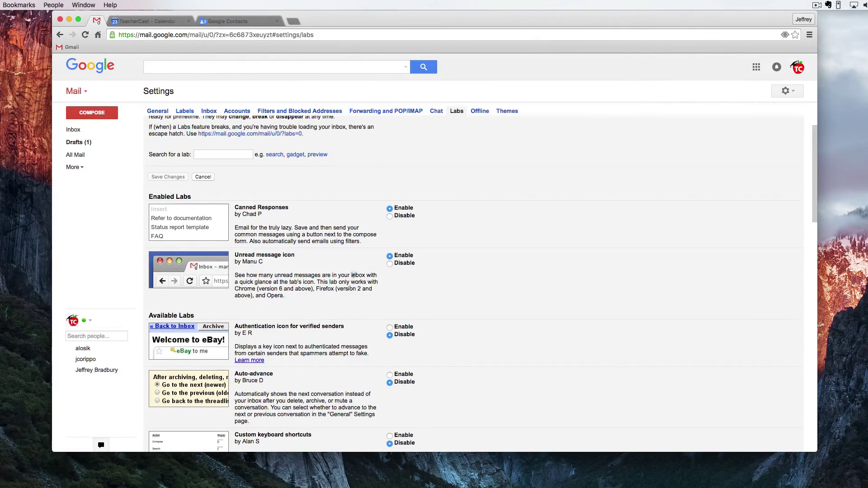
{"action": "scroll", "coordinate": [354, 275], "scroll_direction": "down", "scroll_amount": 8}
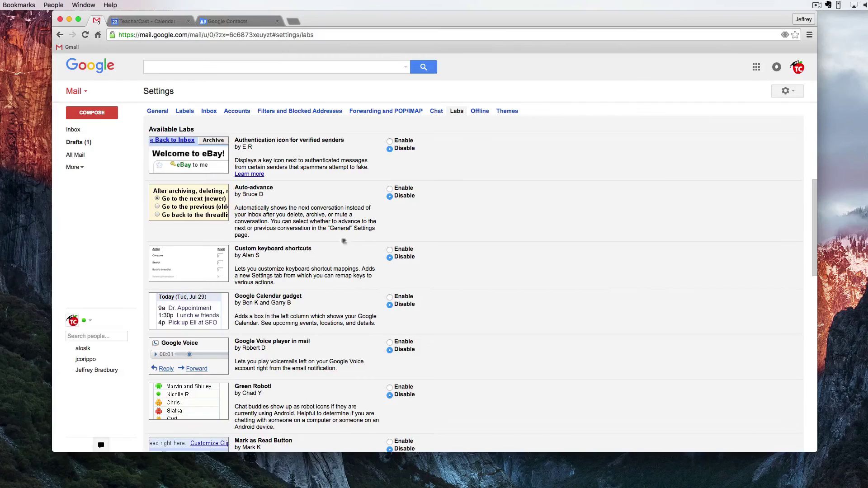
{"action": "left_click", "coordinate": [479, 112]}
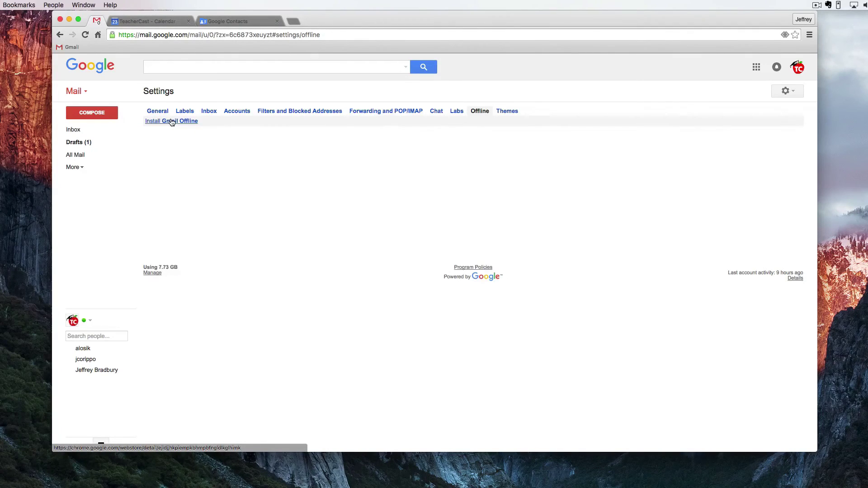
{"action": "left_click", "coordinate": [509, 111]}
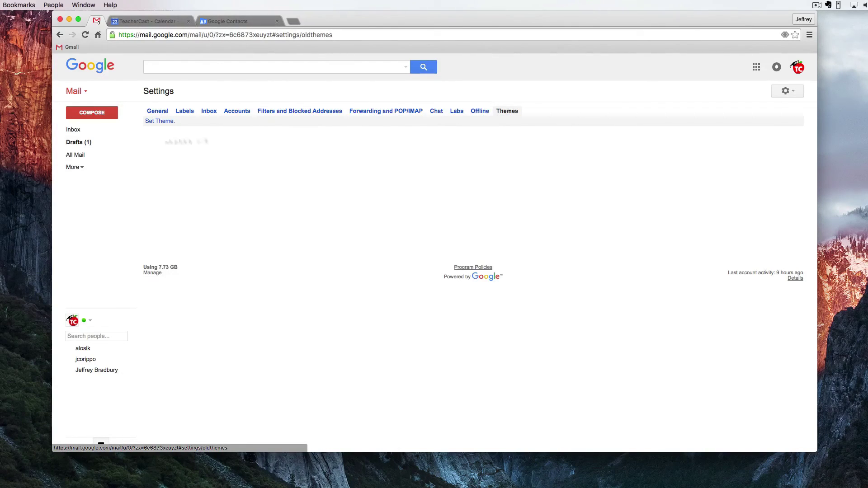
- Preview the pink, Dark and Blue themes, then revert to Light and cancel without saving
{"action": "left_click", "coordinate": [161, 122]}
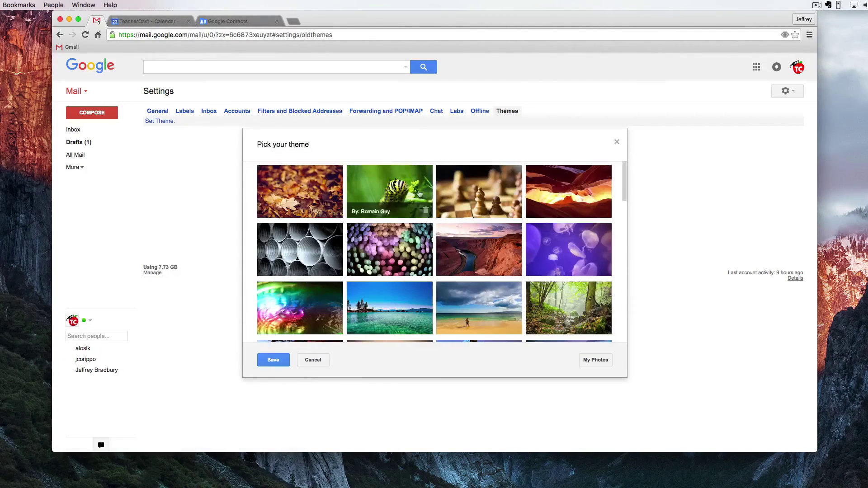
{"action": "scroll", "coordinate": [372, 258], "scroll_direction": "down", "scroll_amount": 1}
{"action": "scroll", "coordinate": [372, 258], "scroll_direction": "down", "scroll_amount": 10}
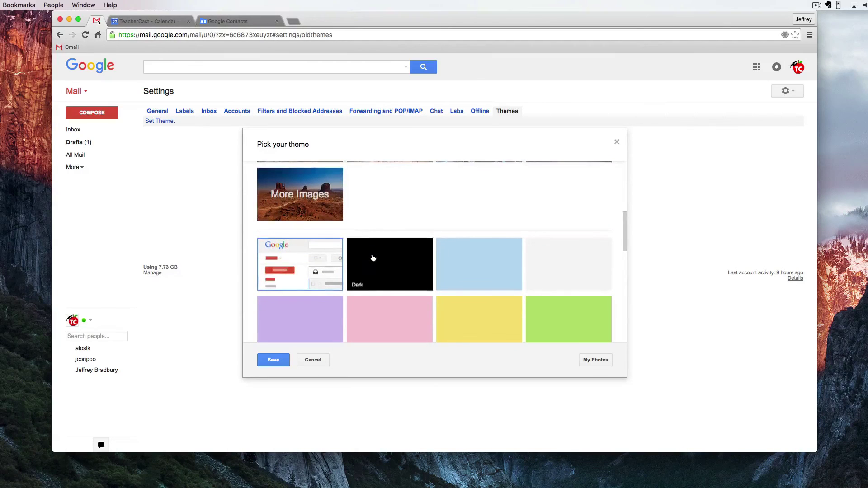
{"action": "left_click", "coordinate": [407, 313]}
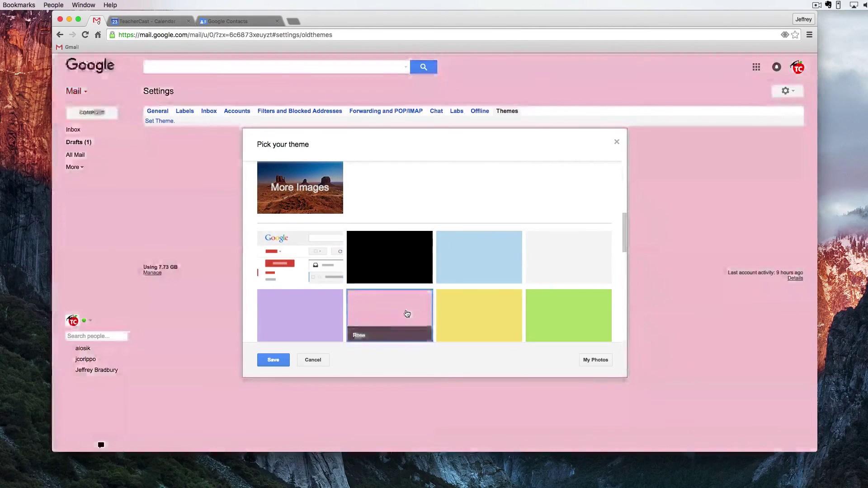
{"action": "left_click", "coordinate": [401, 251]}
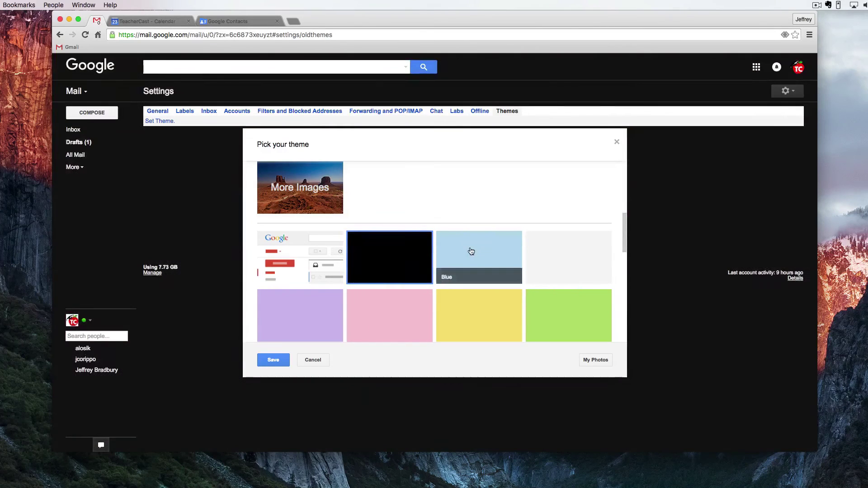
{"action": "left_click", "coordinate": [471, 250]}
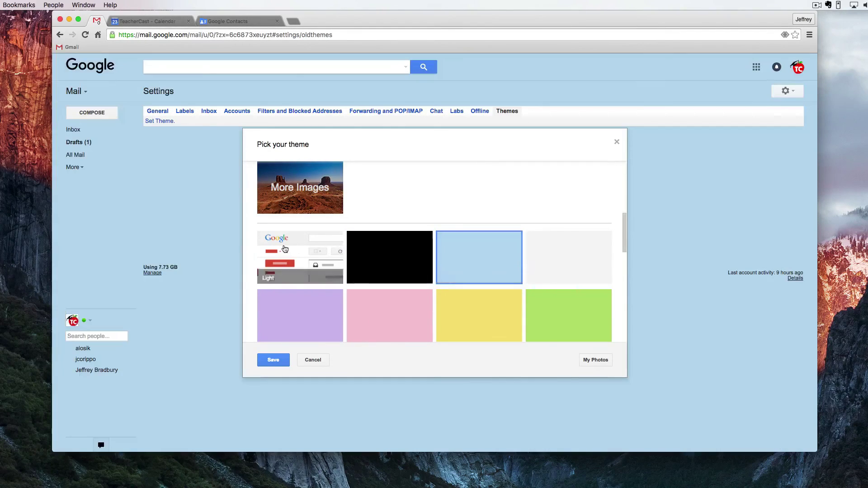
{"action": "left_click", "coordinate": [285, 249]}
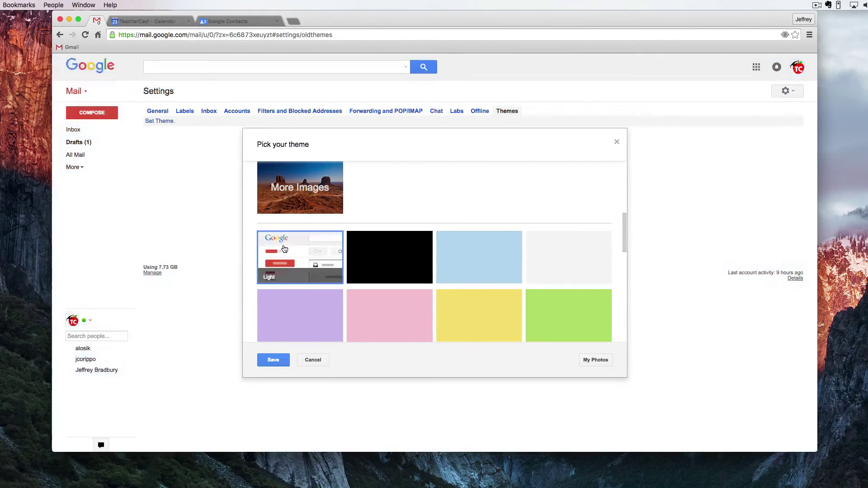
{"action": "left_click", "coordinate": [307, 361]}
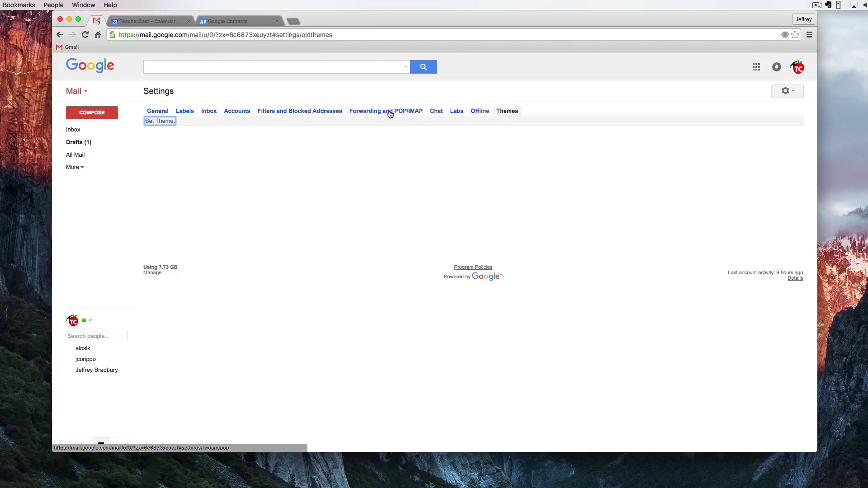
- Return to the General tab showing language, page size, reply and Undo Send options
{"action": "left_click", "coordinate": [162, 113]}
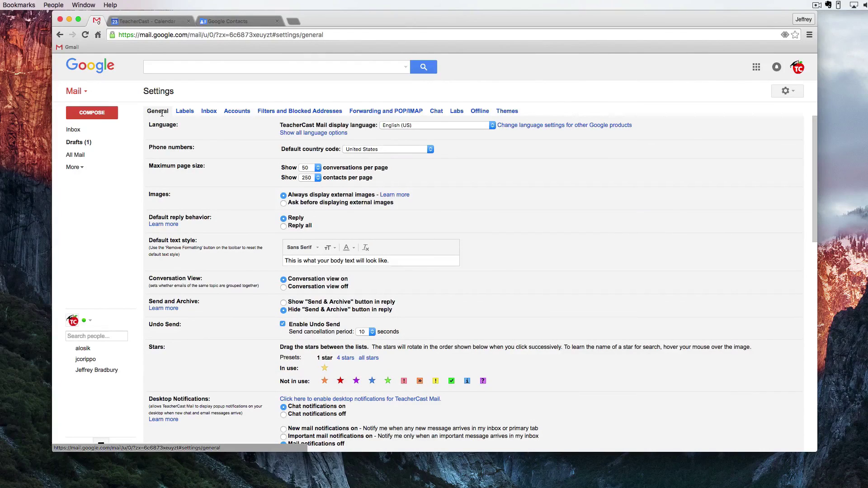